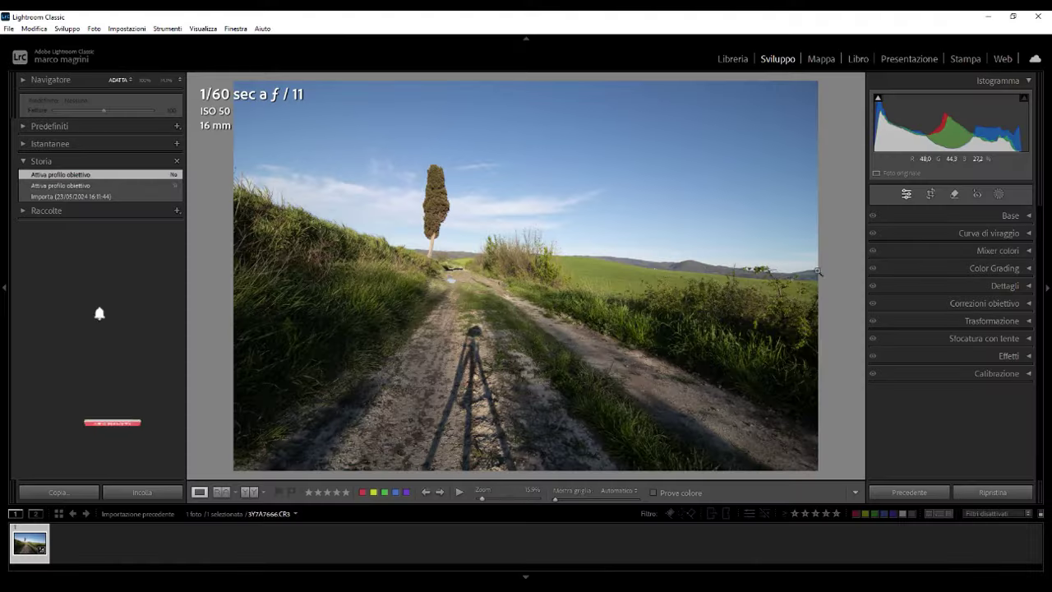
Brush over the tripod shadow's head with generative AI Remove at size 13
click(952, 195)
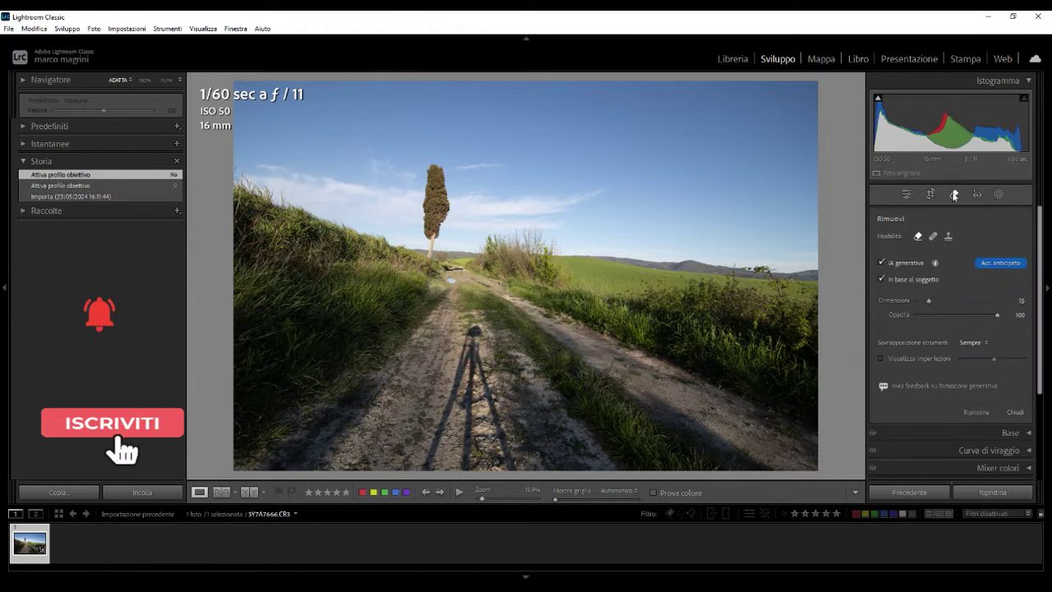
click(883, 260)
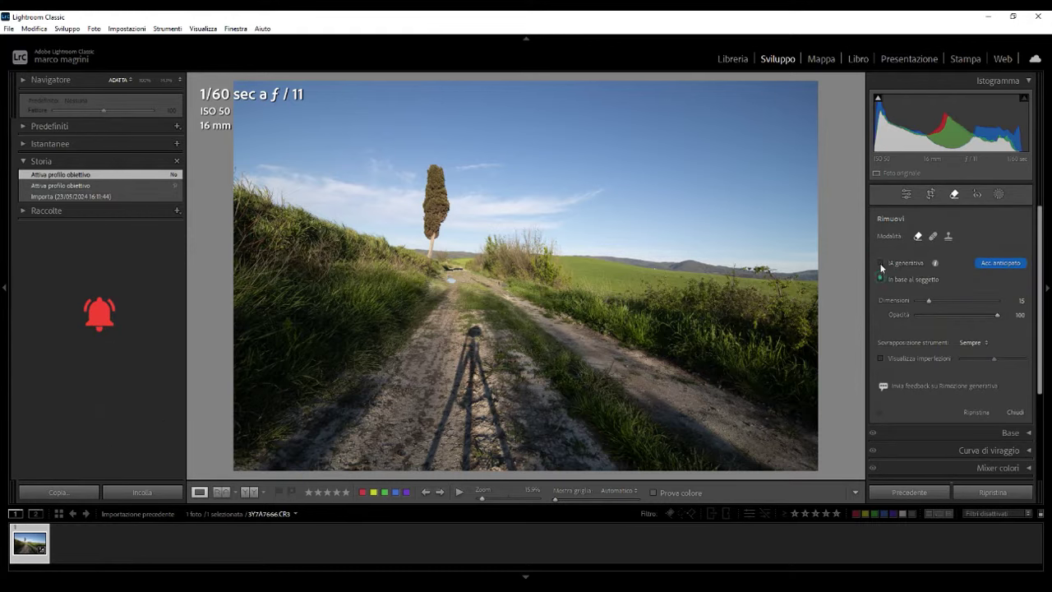
click(882, 280)
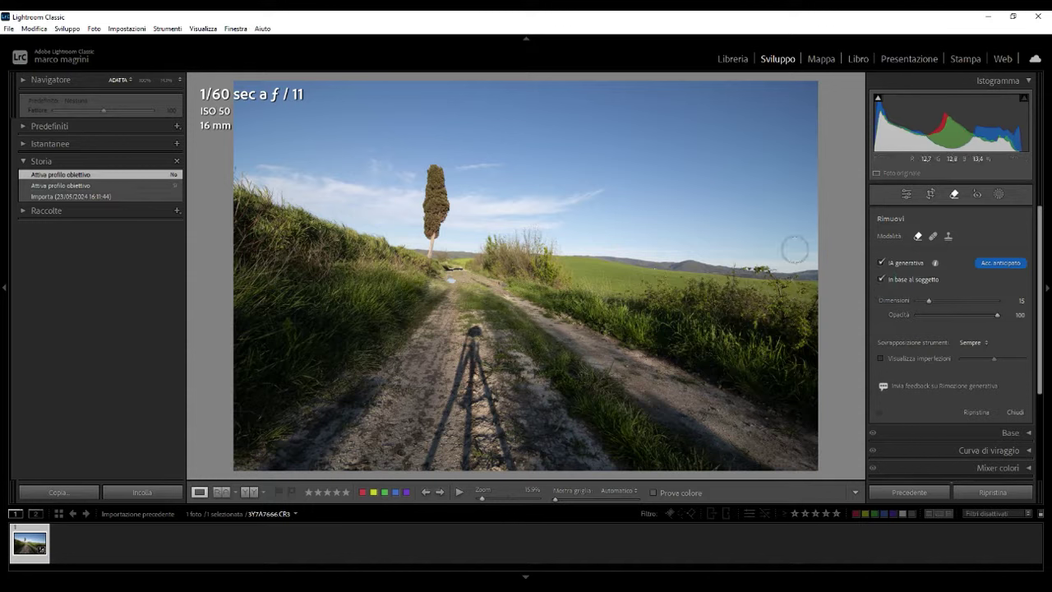
drag(929, 301, 928, 301)
drag(473, 330, 421, 468)
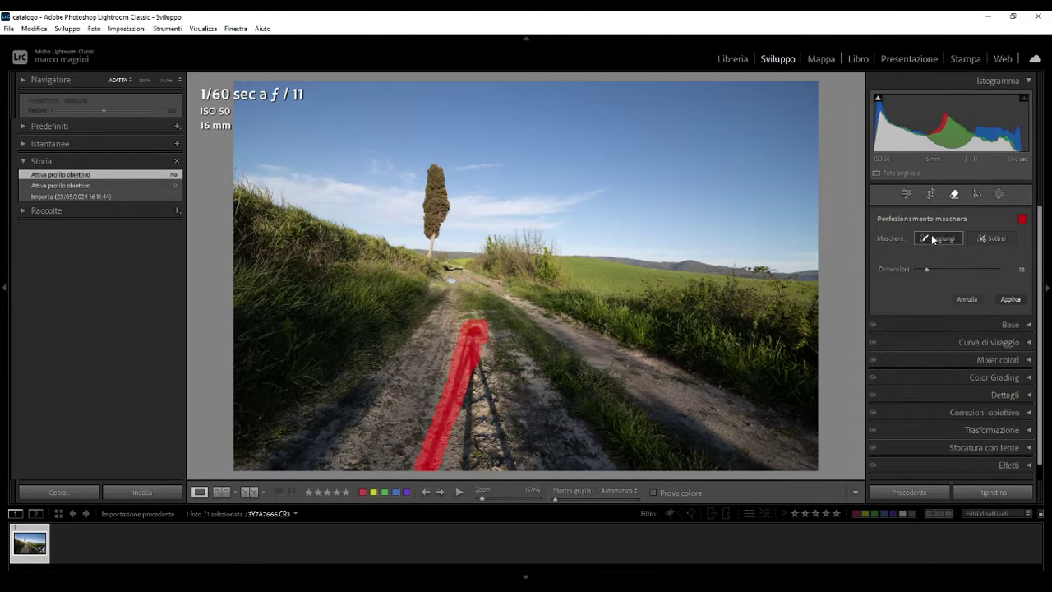
Extend the removal mask down the shadow legs to the bottom edge and apply it
click(931, 238)
drag(470, 396, 466, 445)
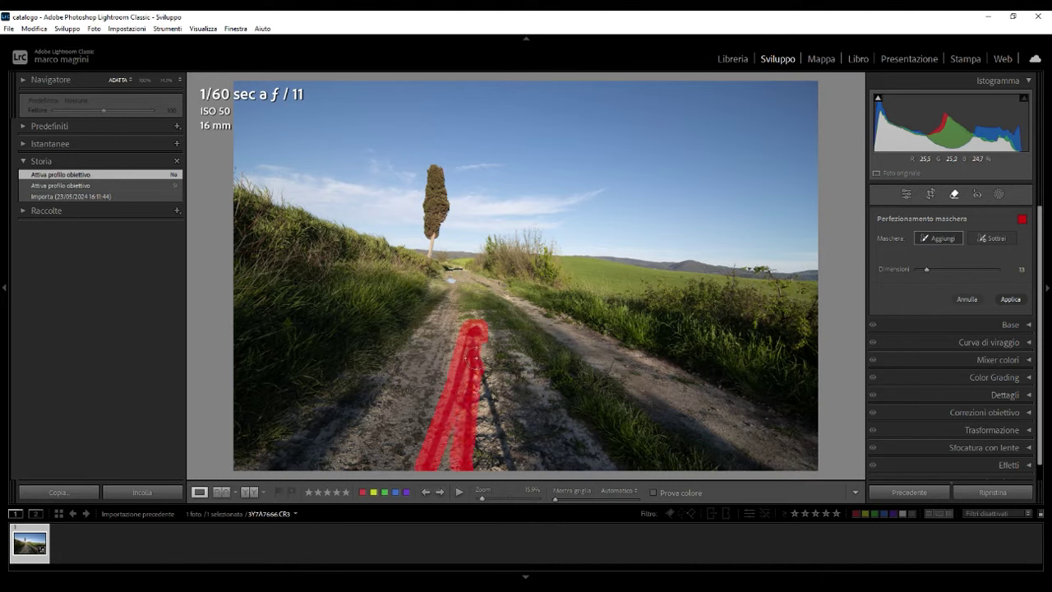
click(949, 239)
drag(490, 396, 507, 467)
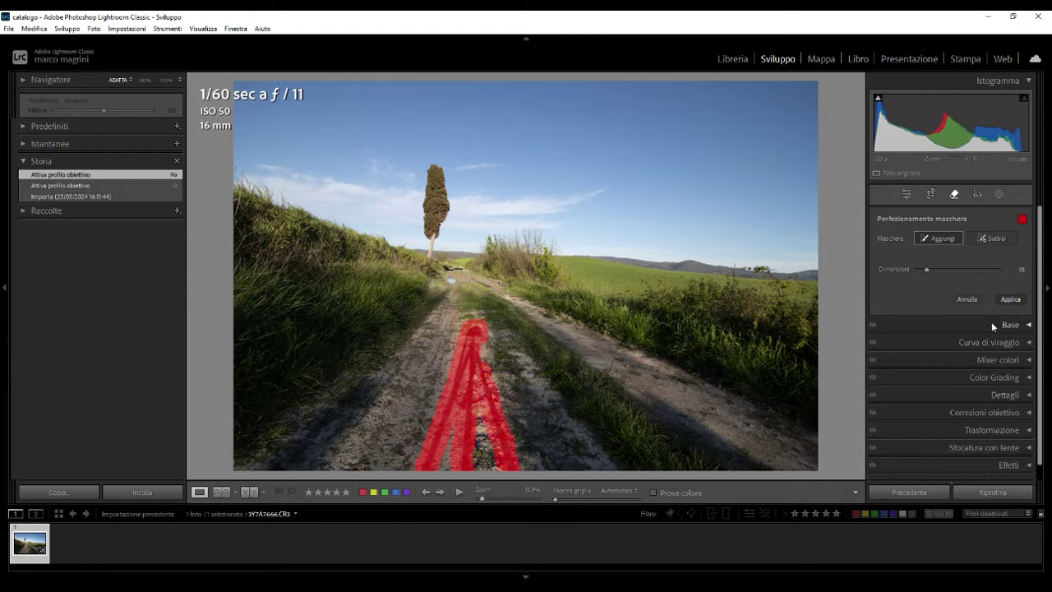
click(1009, 300)
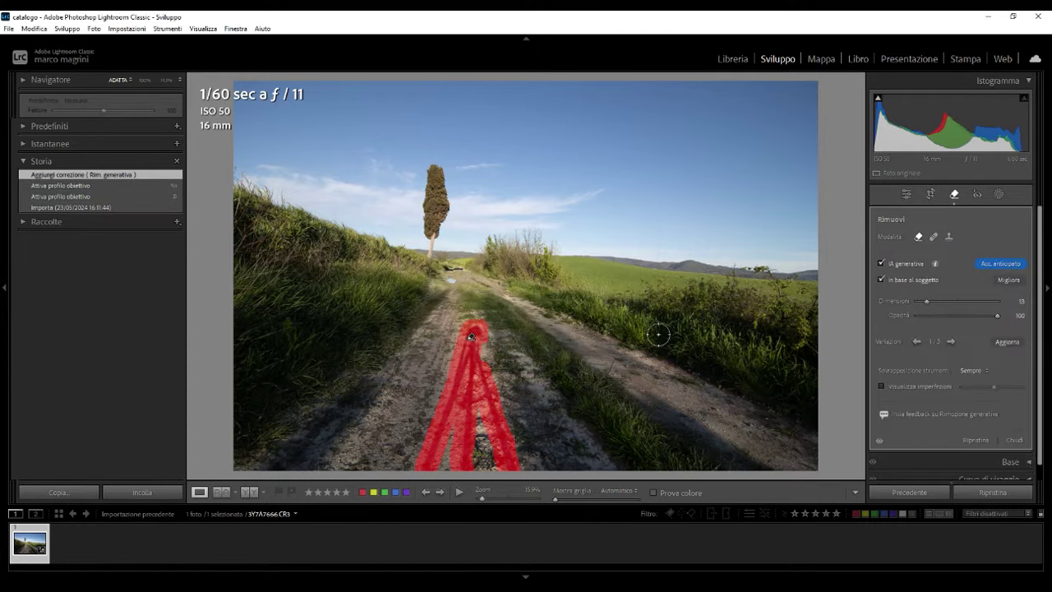
click(907, 194)
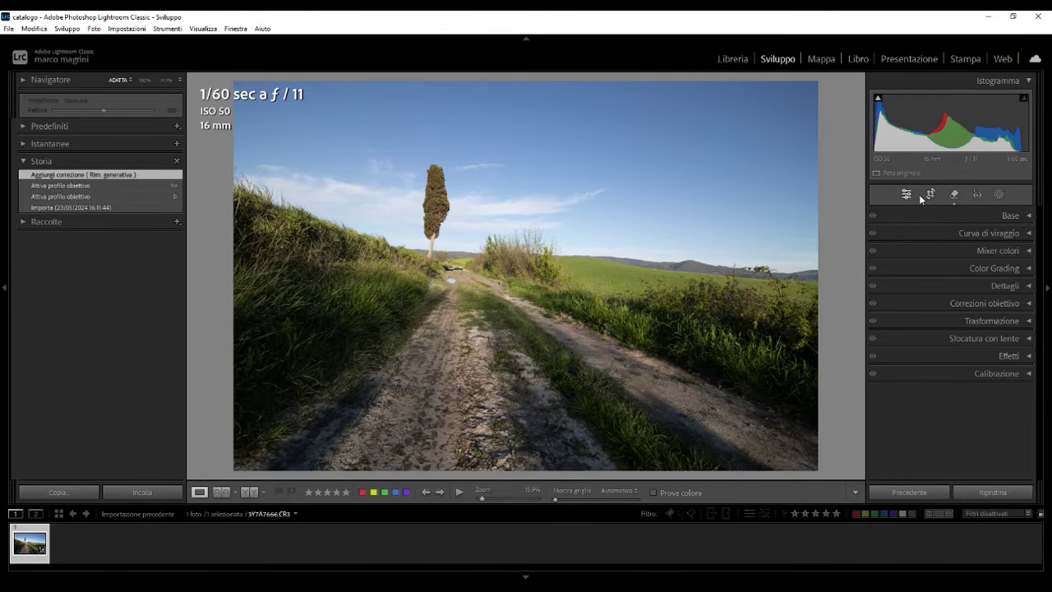
Straighten the photo about 5.8° by drawing the Angle tool along the horizon
click(929, 194)
click(883, 265)
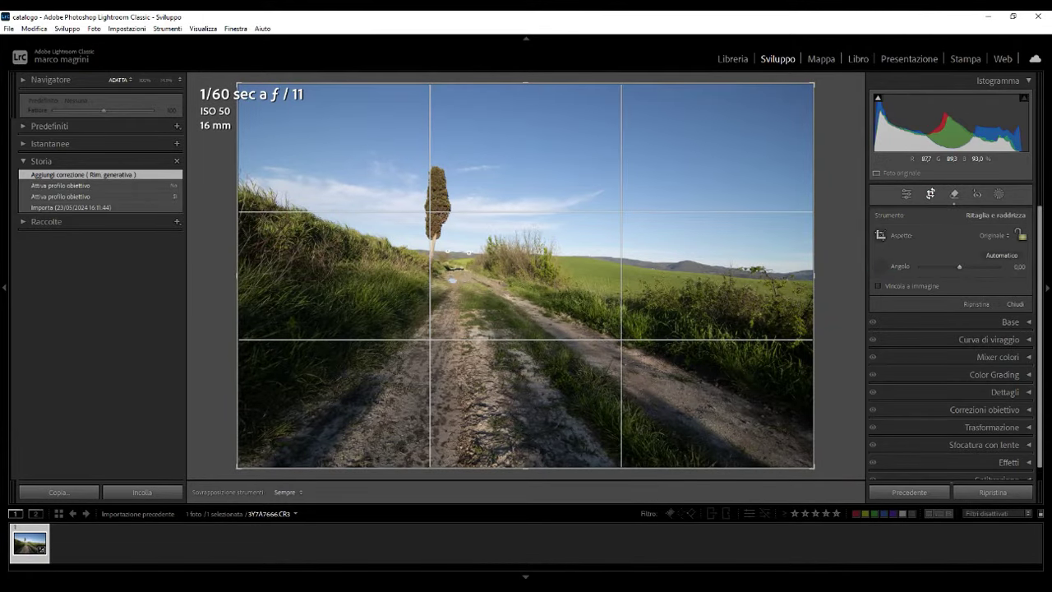
drag(471, 253, 599, 261)
key(Return)
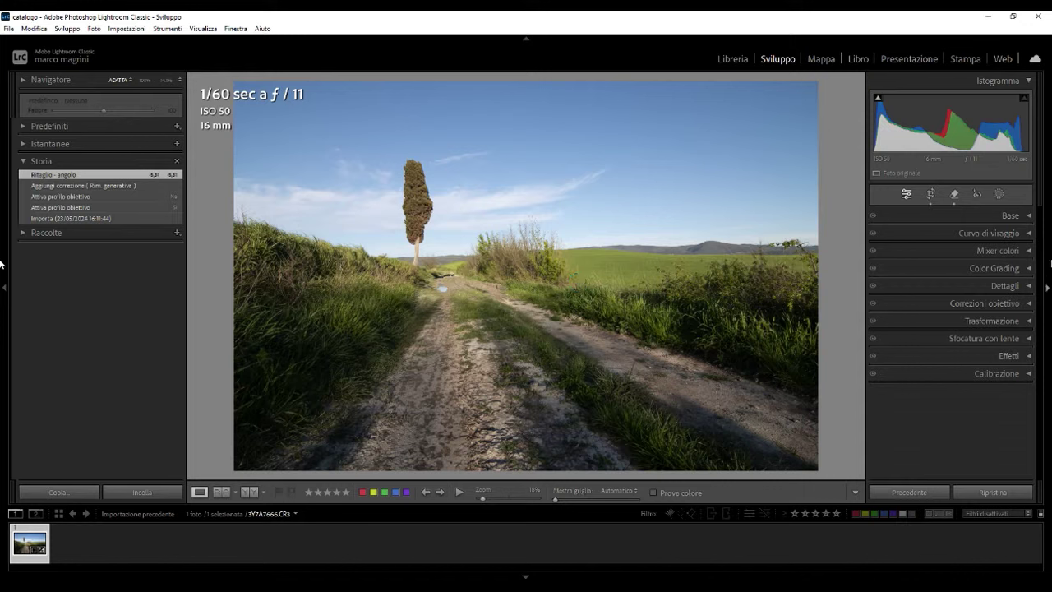
Enable lens profile corrections using the Tokina AT-X 16-28mm profile
click(1026, 217)
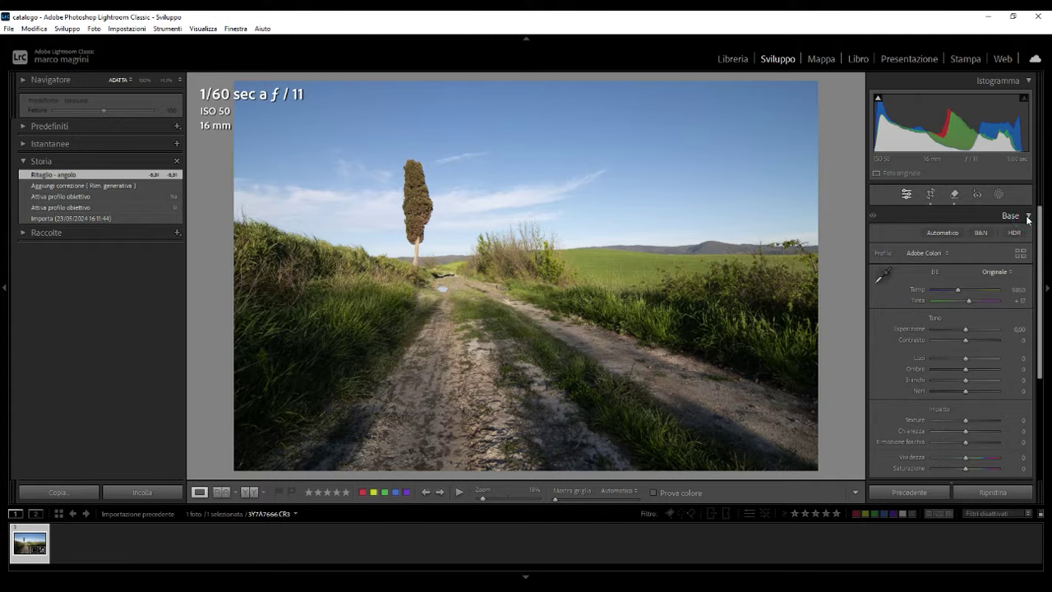
click(1027, 217)
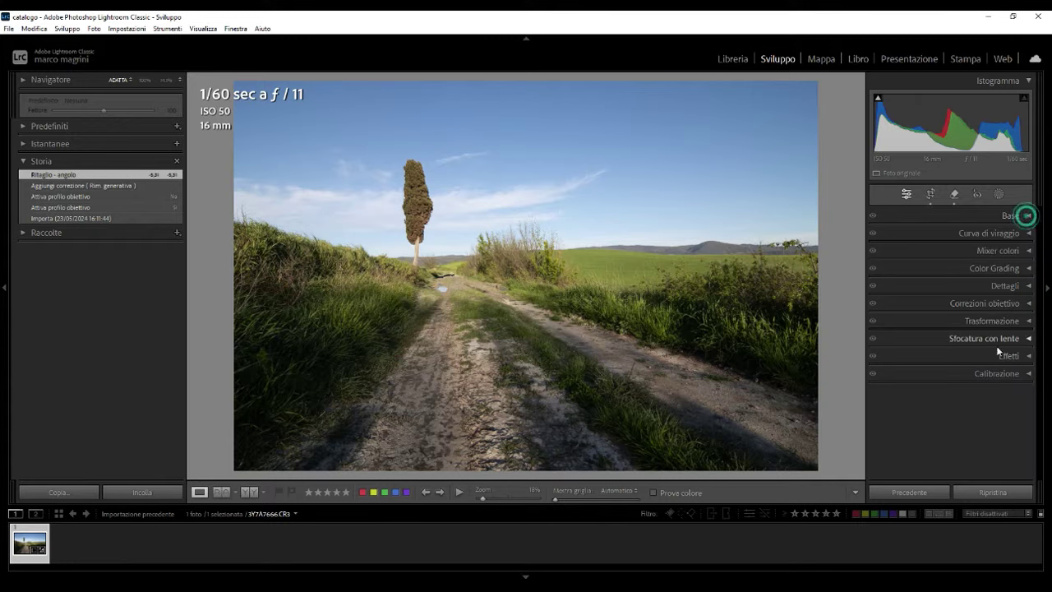
click(1027, 305)
click(882, 318)
click(953, 361)
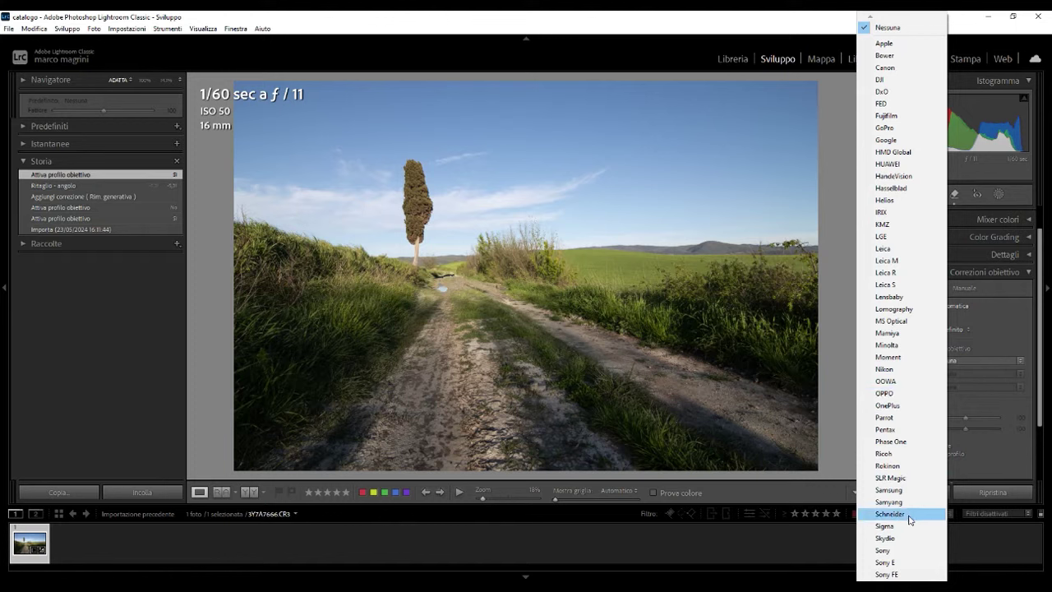
scroll(871, 575, down, 2)
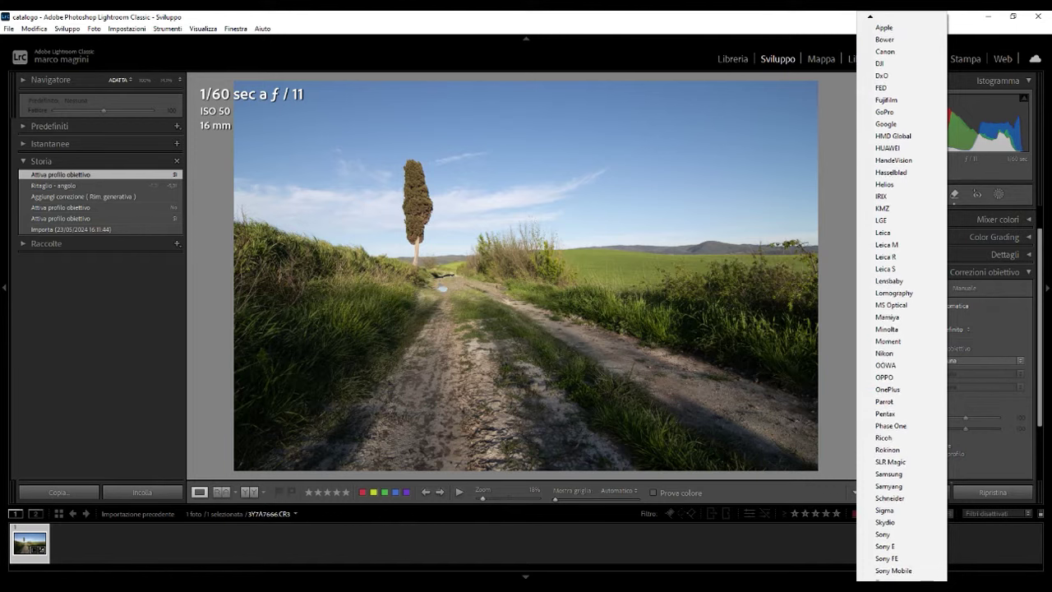
scroll(871, 575, down, 1)
scroll(871, 575, down, 3)
scroll(871, 576, down, 3)
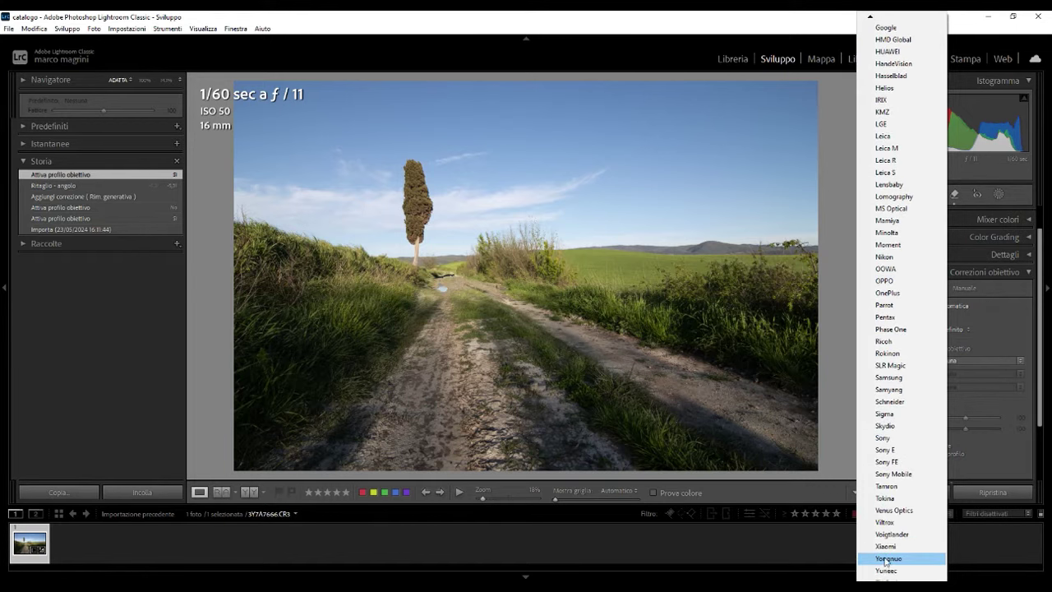
click(917, 499)
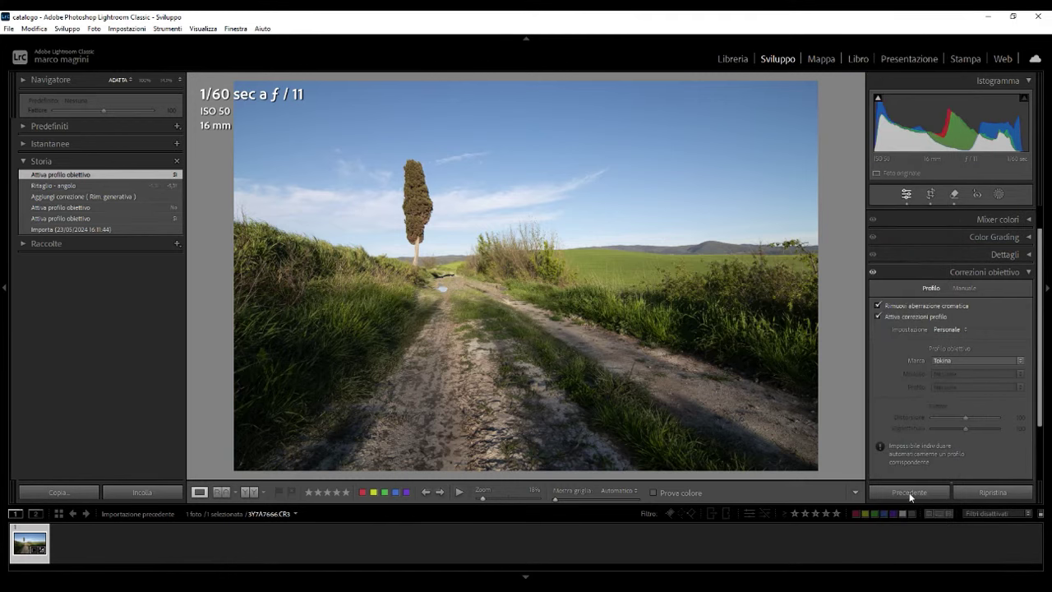
drag(953, 419, 965, 420)
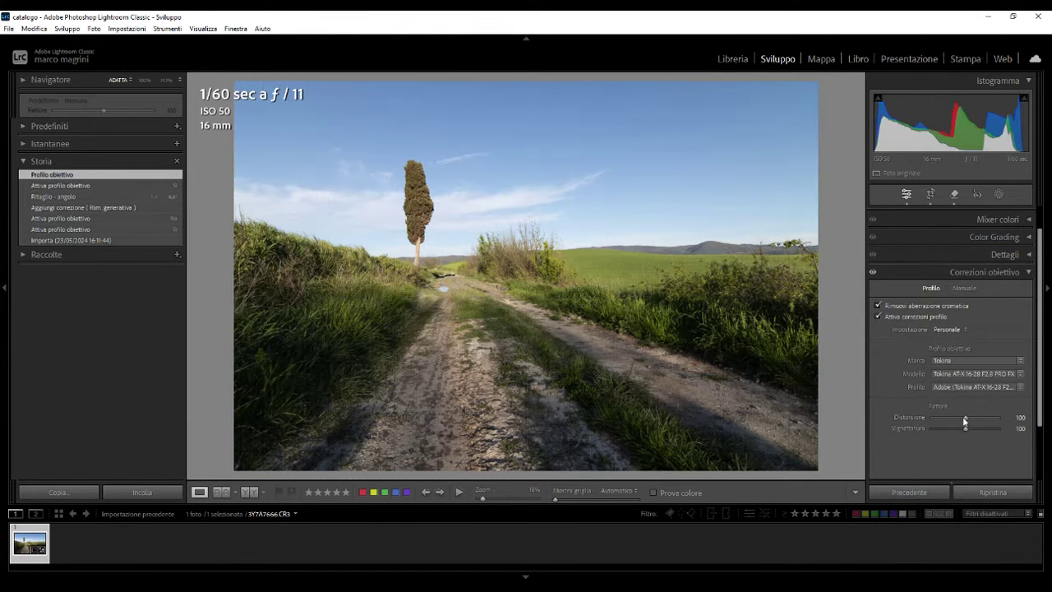
click(1028, 272)
Apply the Adobe Landscape profile, temperature 5613, exposure -0.21 and tint +29
click(1028, 216)
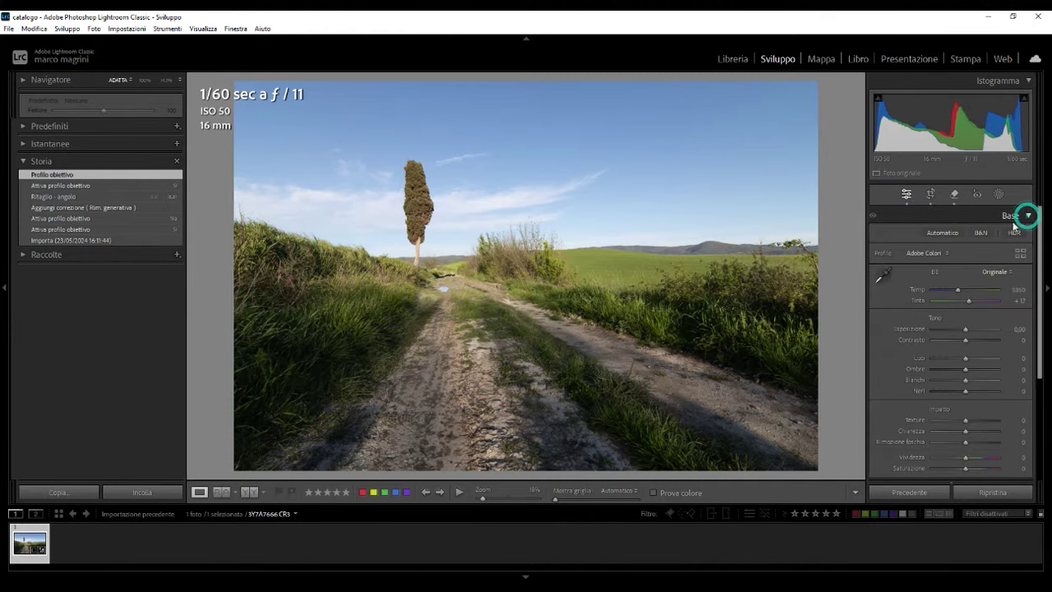
click(931, 254)
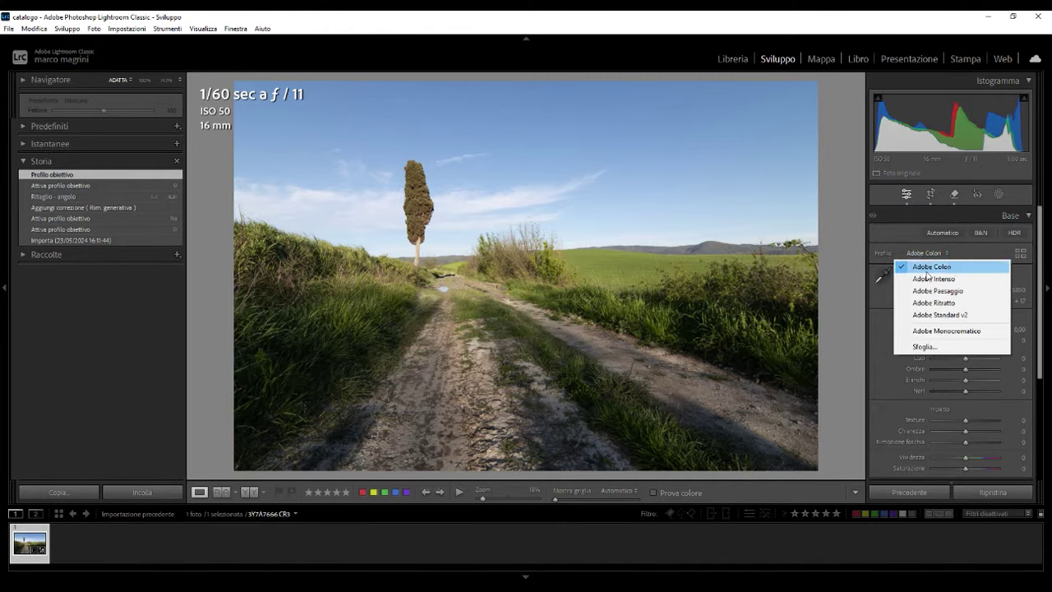
click(937, 291)
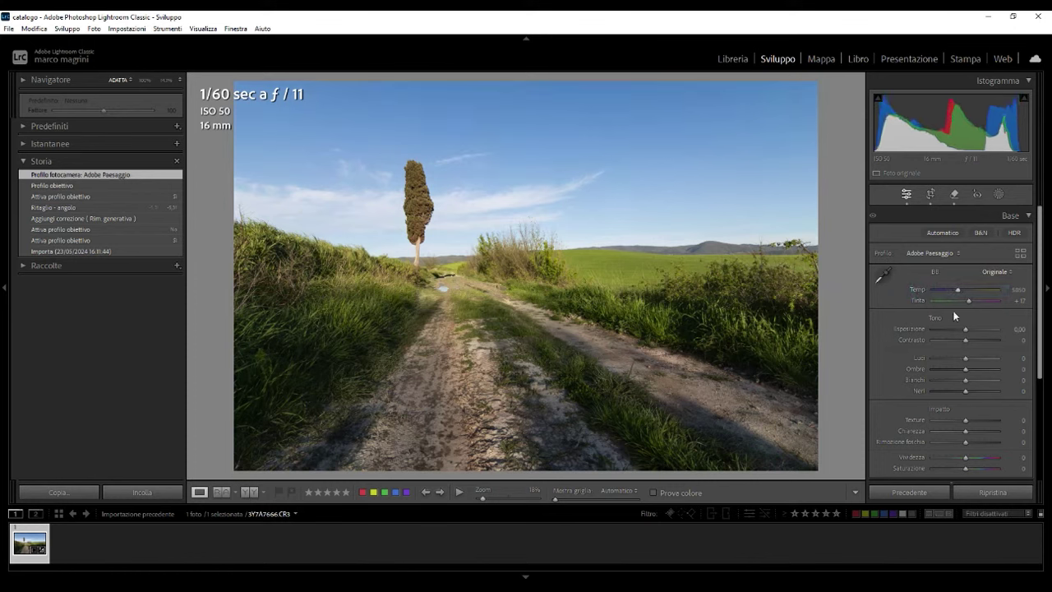
drag(958, 288, 955, 289)
mouse_move(968, 331)
mouse_down()
mouse_move(936, 362)
mouse_move(989, 368)
mouse_move(958, 390)
mouse_move(977, 420)
mouse_up()
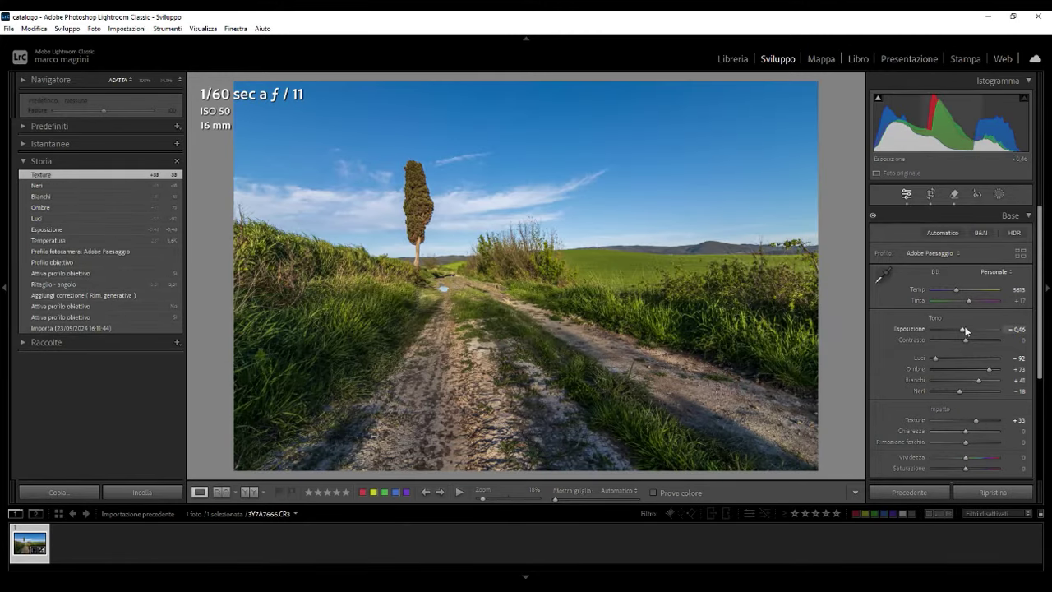
drag(963, 329, 965, 329)
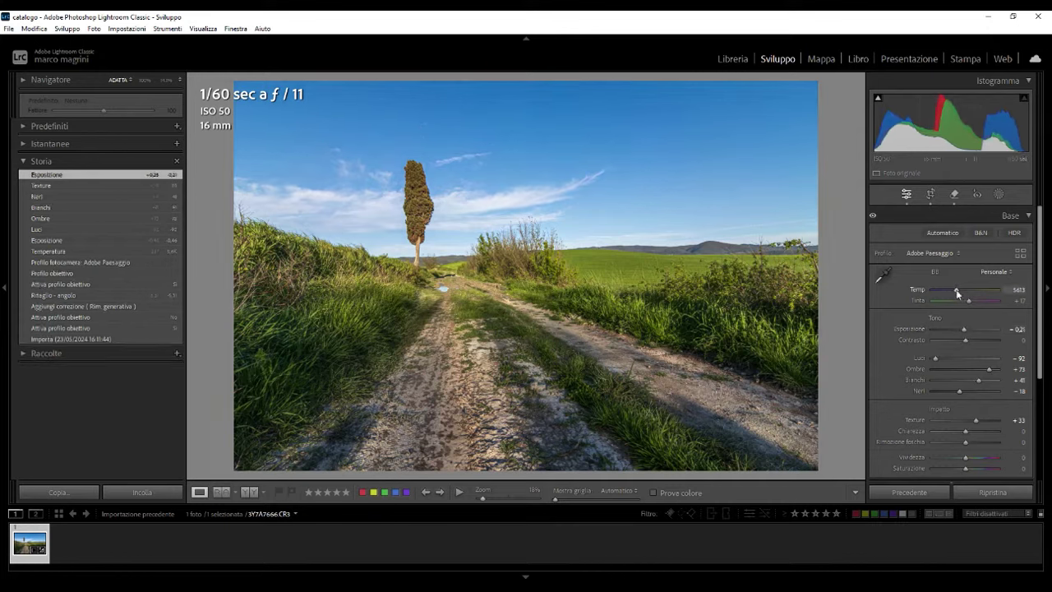
drag(968, 301, 957, 291)
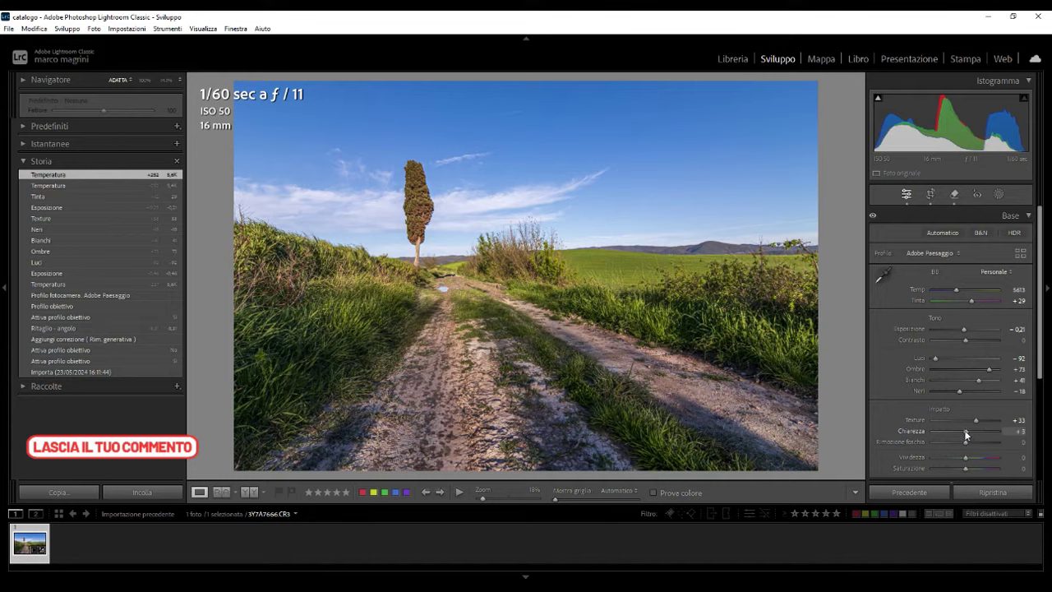
Raise clarity to +9 and push the tint toward magenta at about +49
drag(966, 430, 978, 443)
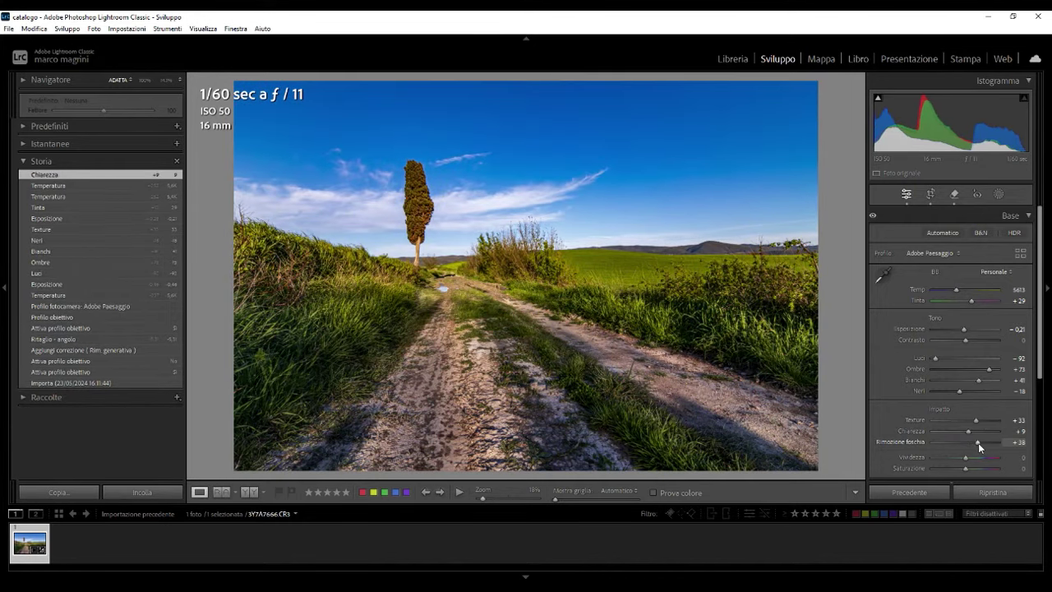
scroll(981, 467, down, 3)
scroll(982, 470, down, 1)
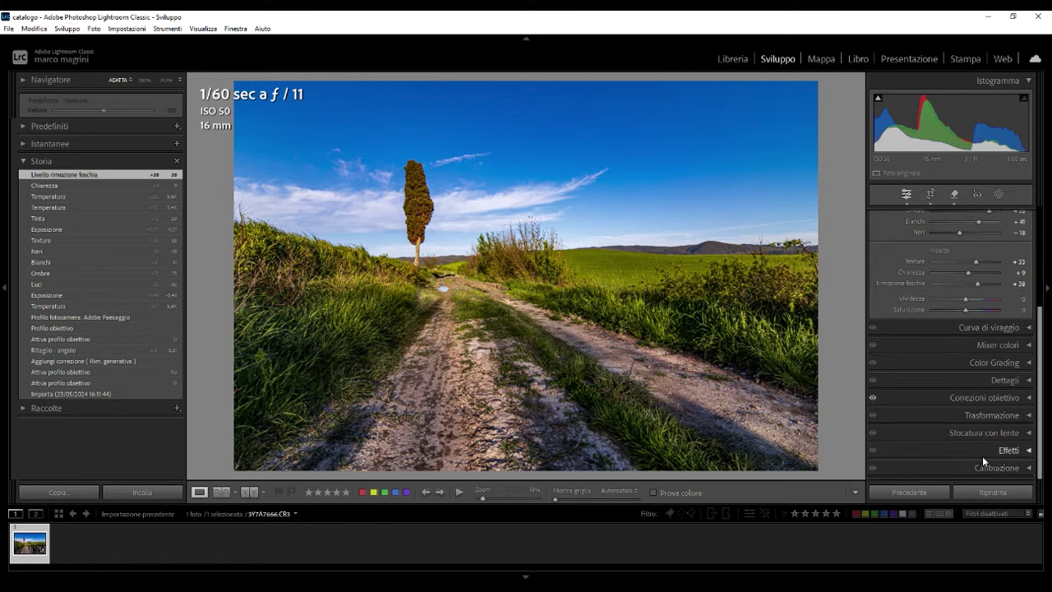
scroll(982, 447, up, 5)
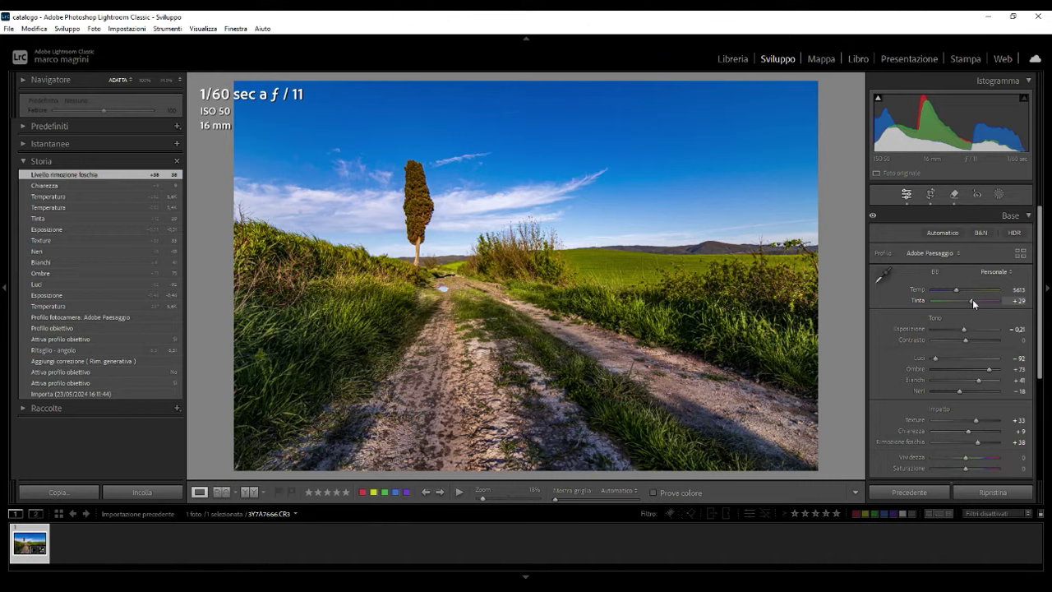
drag(971, 299, 976, 304)
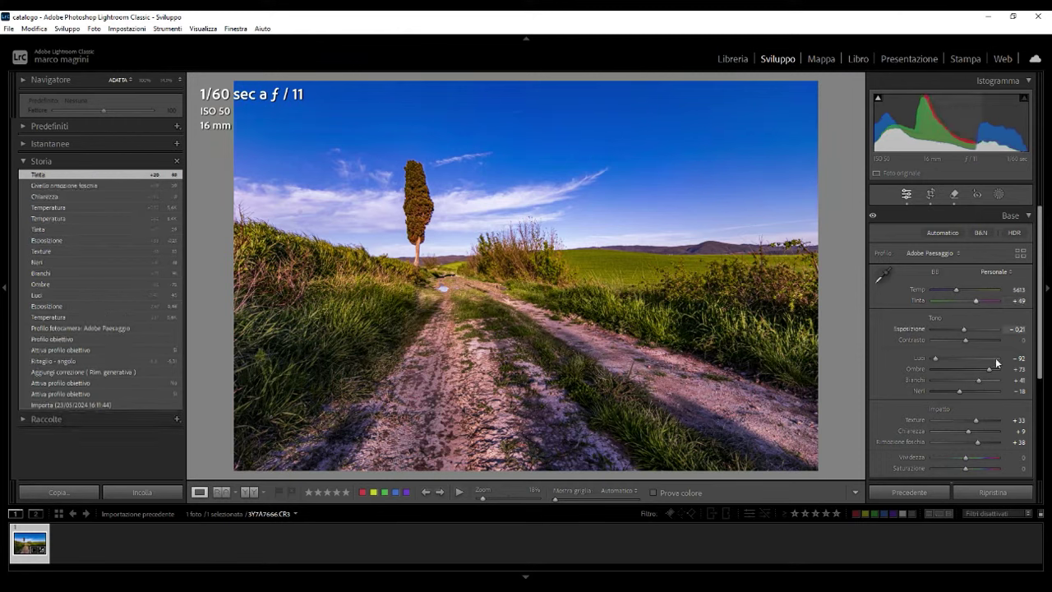
Brush-mask the grassy banks, raising exposure to +0.61 and lowering highlights to -76
click(999, 194)
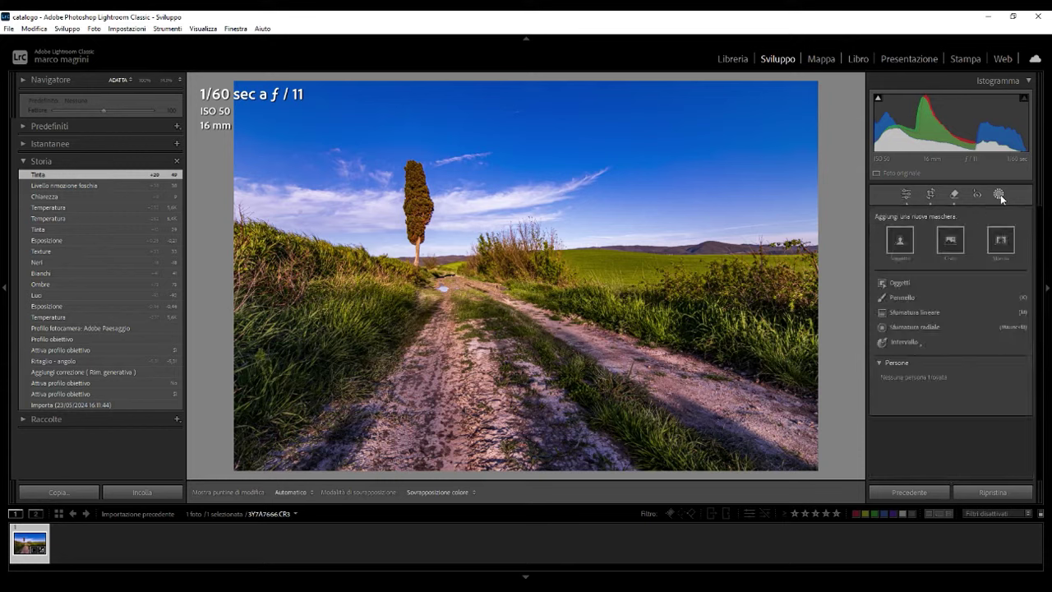
click(903, 299)
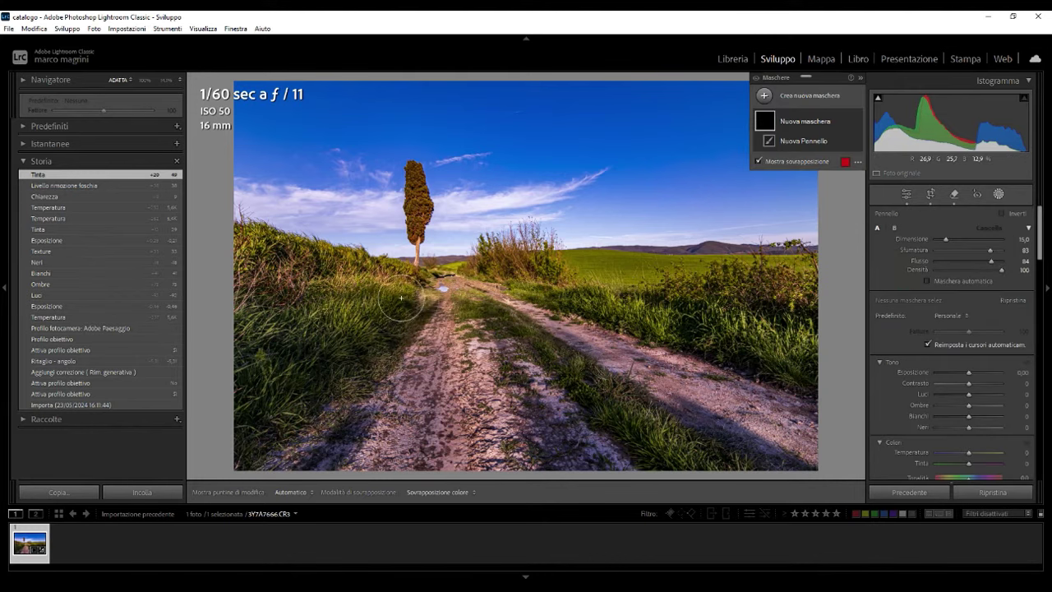
key(h)
mouse_move(266, 261)
mouse_down()
mouse_move(355, 357)
mouse_move(544, 253)
mouse_move(803, 356)
mouse_move(302, 446)
mouse_up()
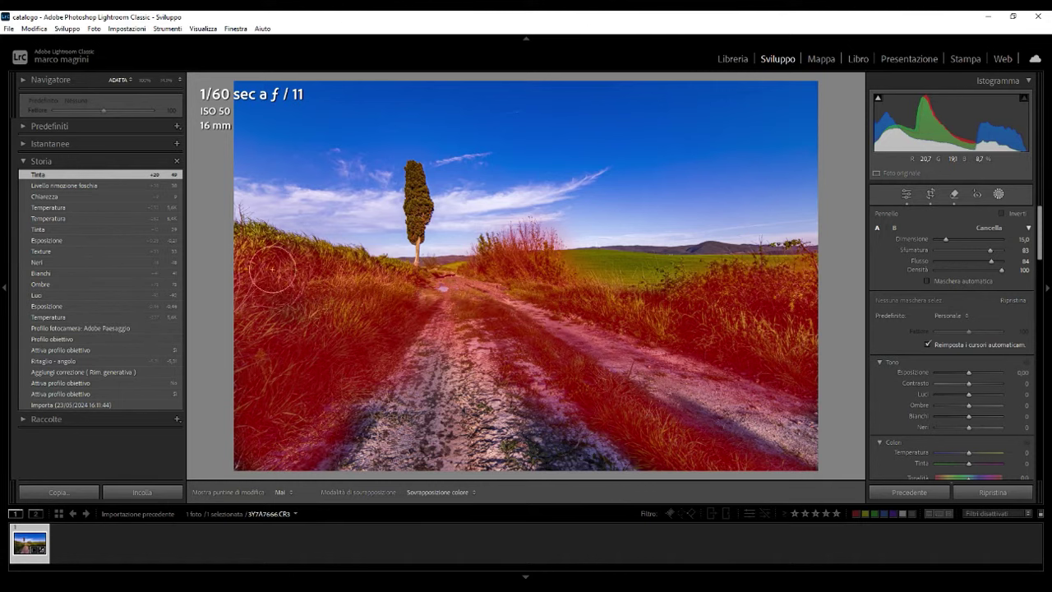
drag(240, 277, 419, 294)
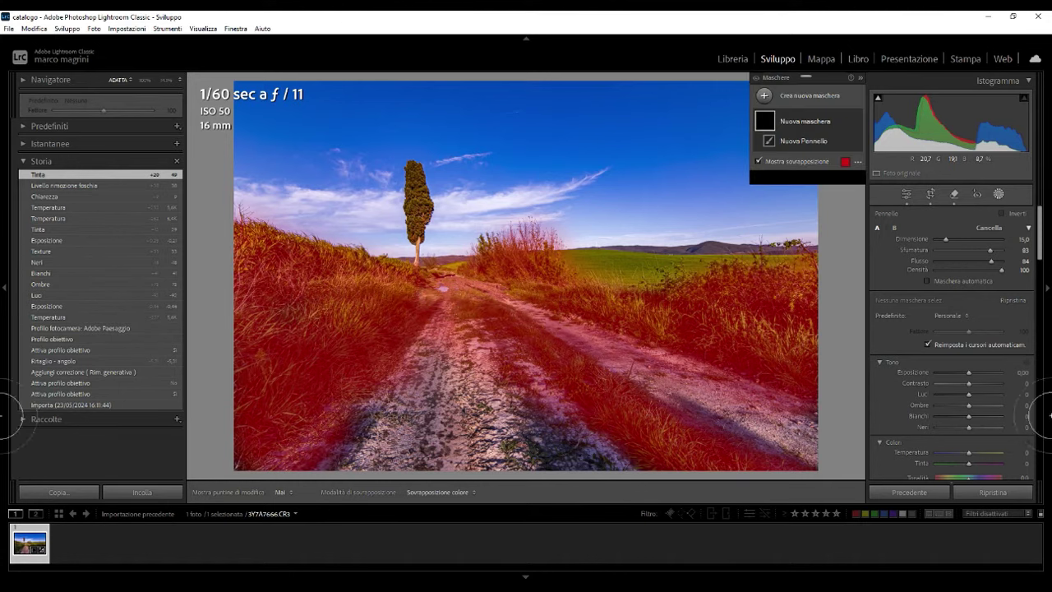
drag(969, 371, 975, 373)
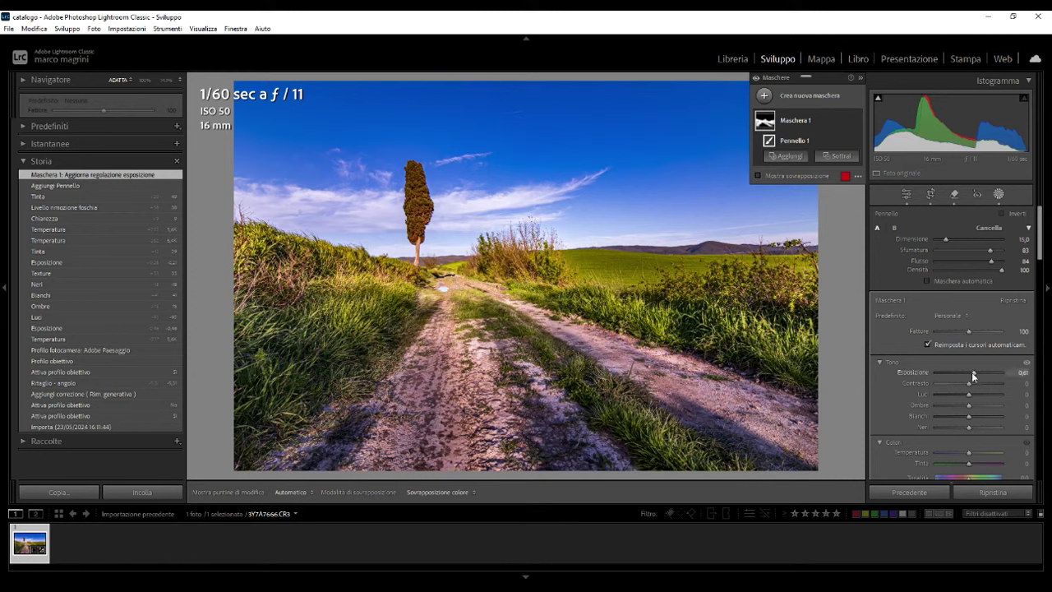
mouse_move(968, 394)
mouse_down()
mouse_move(944, 398)
mouse_move(985, 408)
mouse_move(973, 413)
mouse_up()
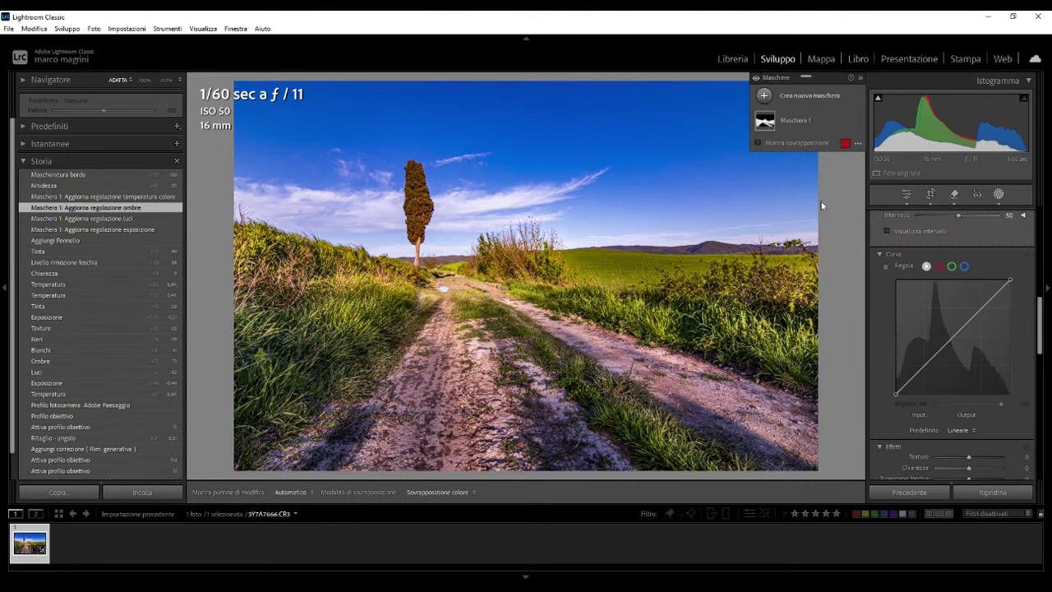
Sample the grass's yellow tone with the Point Color eyedropper and shift its hue
click(792, 123)
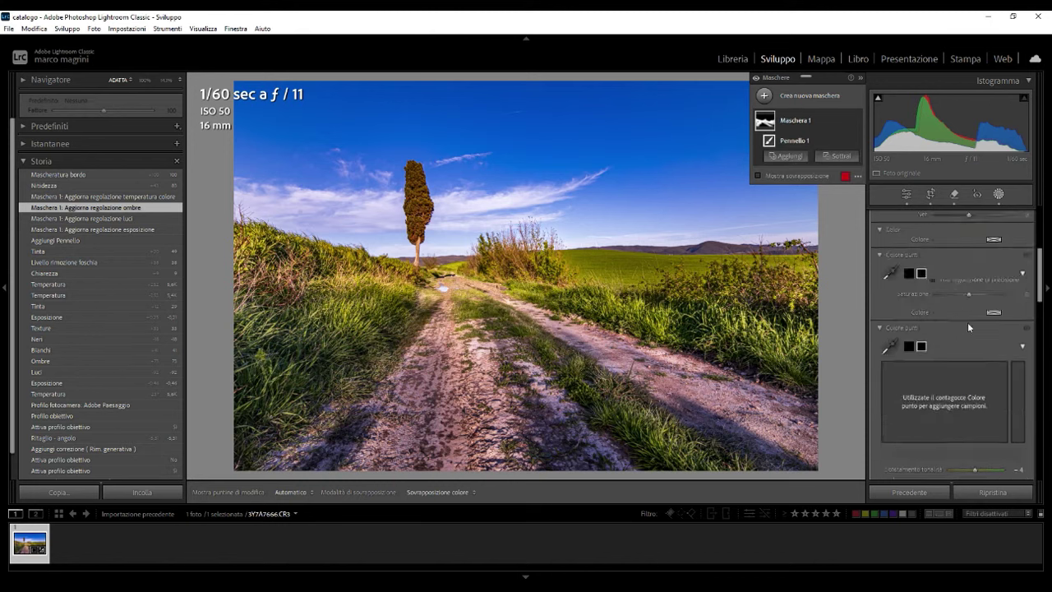
scroll(968, 325, down, 3)
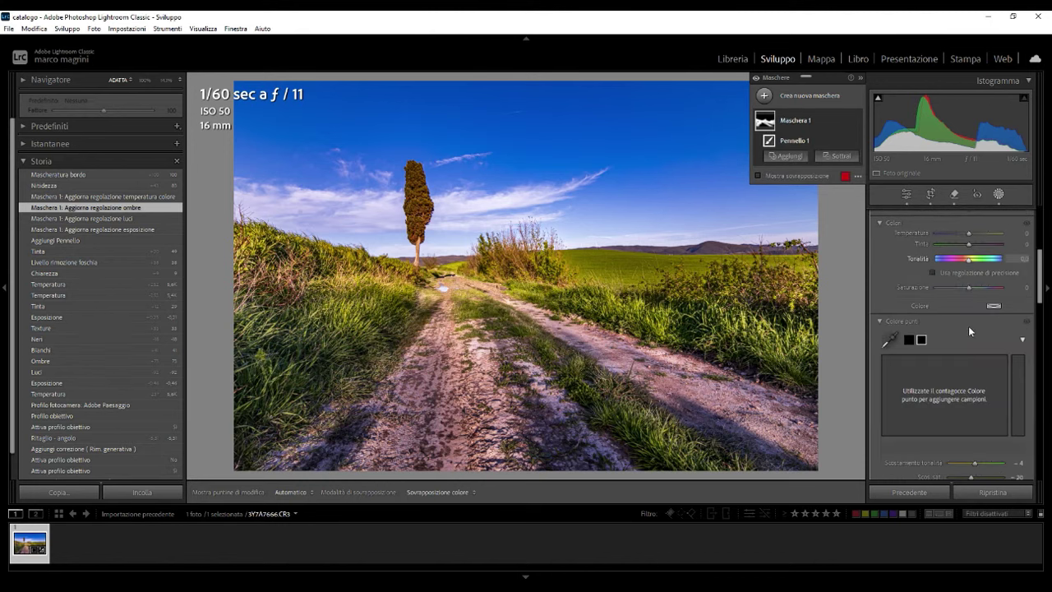
click(889, 340)
click(598, 344)
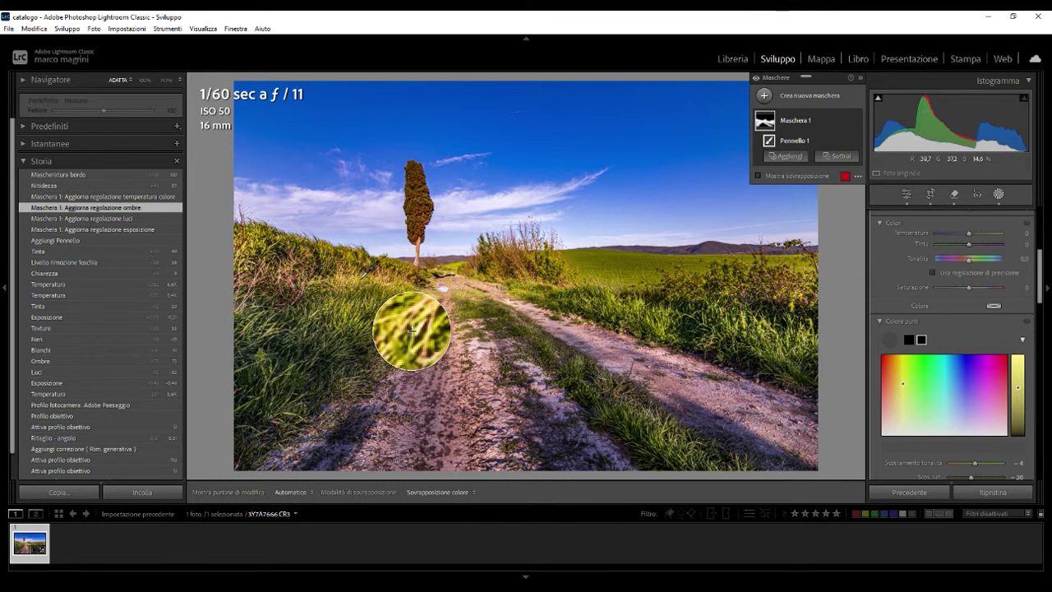
click(359, 279)
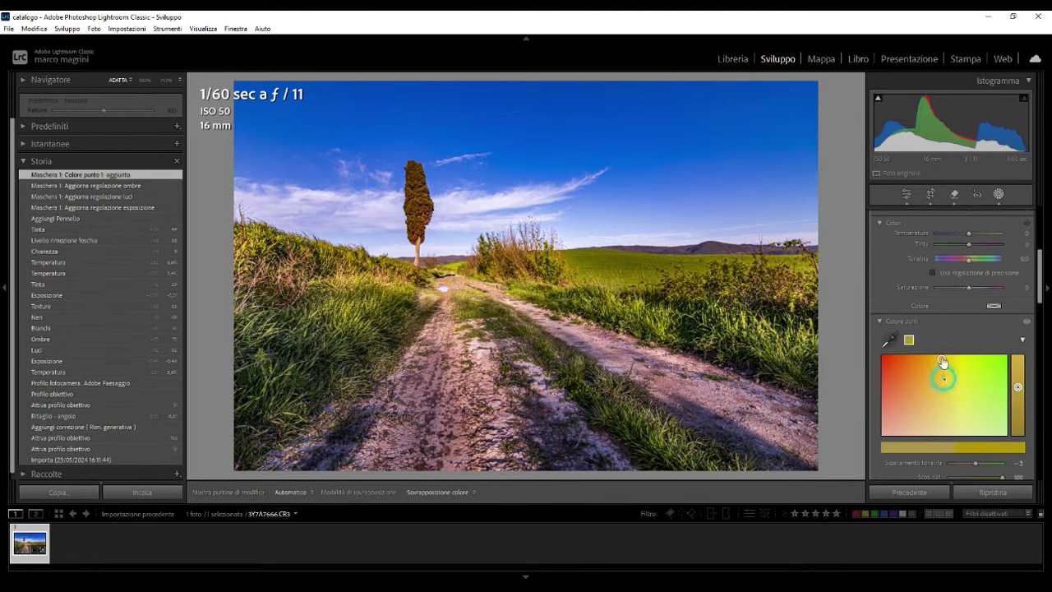
mouse_move(948, 400)
mouse_down()
mouse_move(948, 420)
mouse_move(950, 410)
mouse_up()
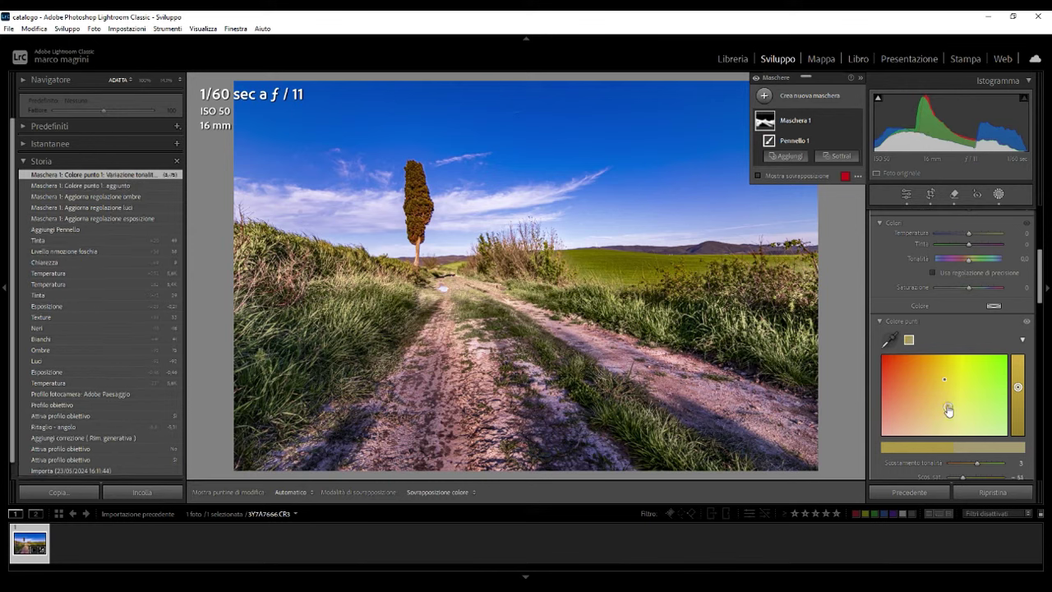
drag(947, 406, 946, 397)
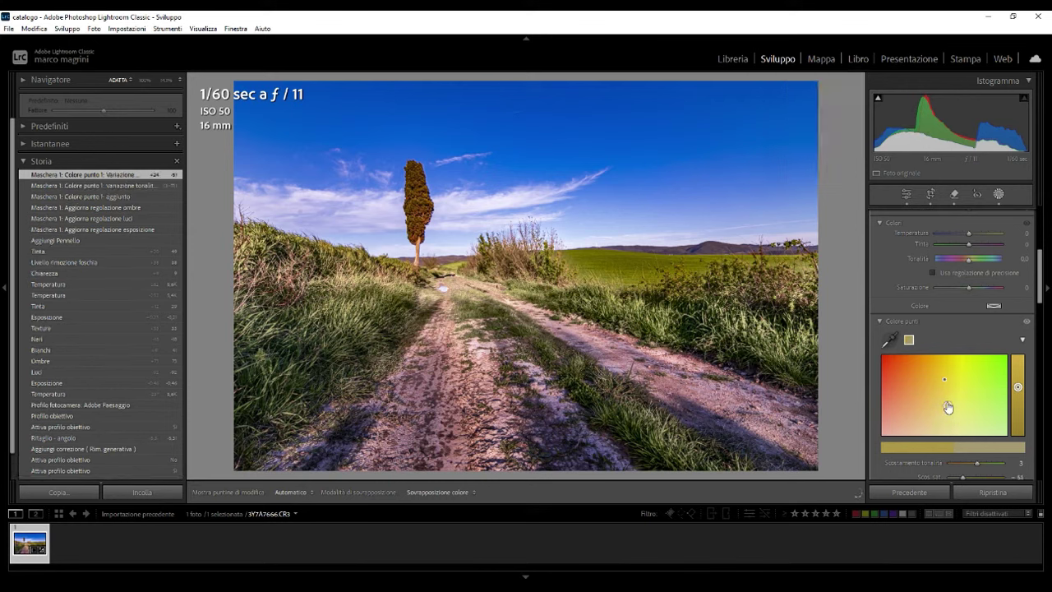
Sample the green grass tone, adjust its hue and saturation, then close Masking
click(888, 339)
click(675, 310)
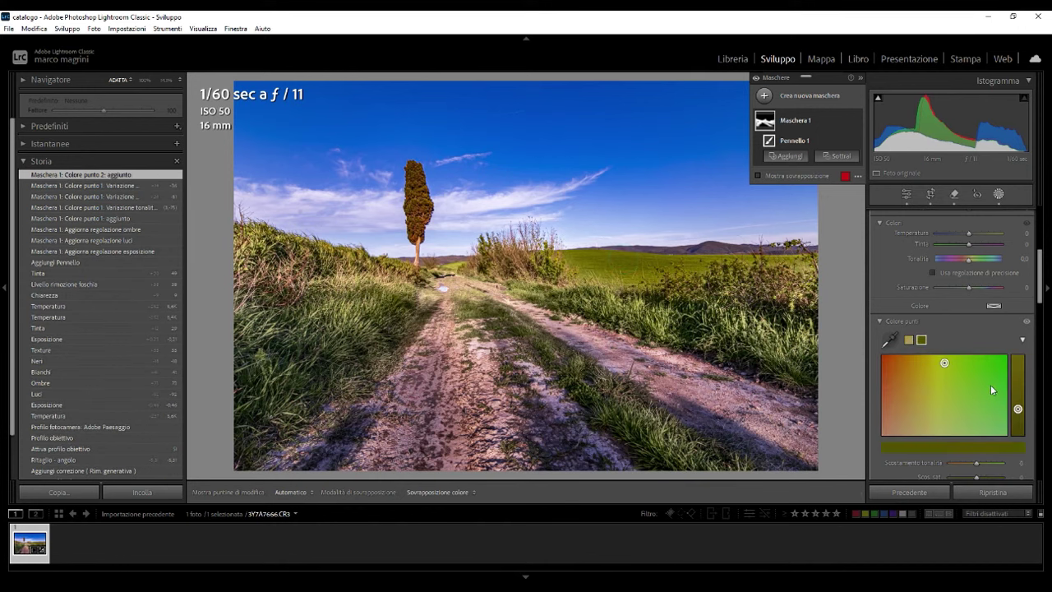
mouse_move(944, 362)
mouse_down()
mouse_move(942, 379)
mouse_move(943, 364)
mouse_up()
drag(1017, 408, 1017, 413)
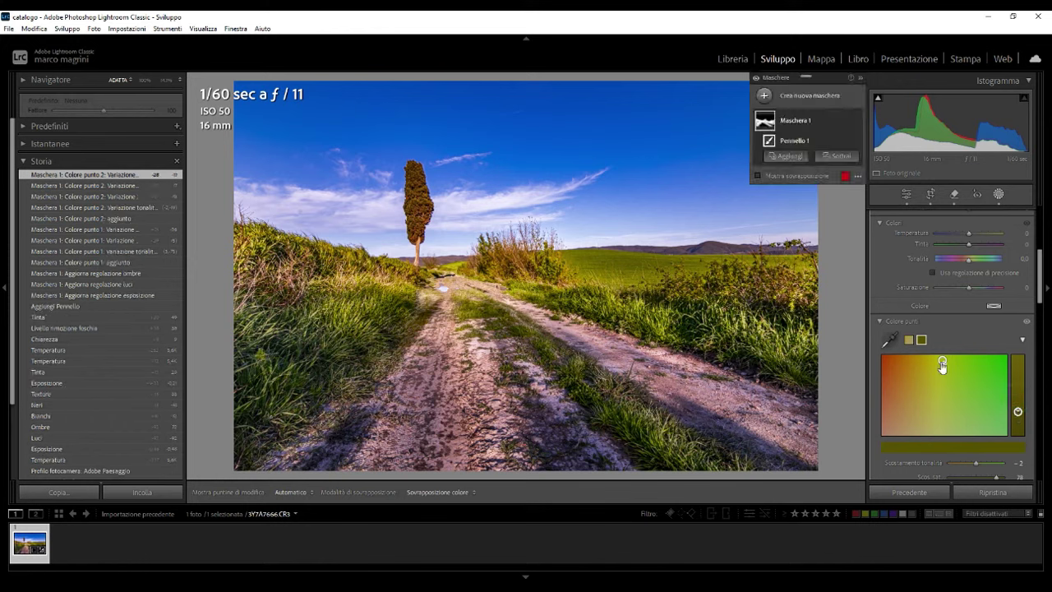
drag(942, 366, 941, 382)
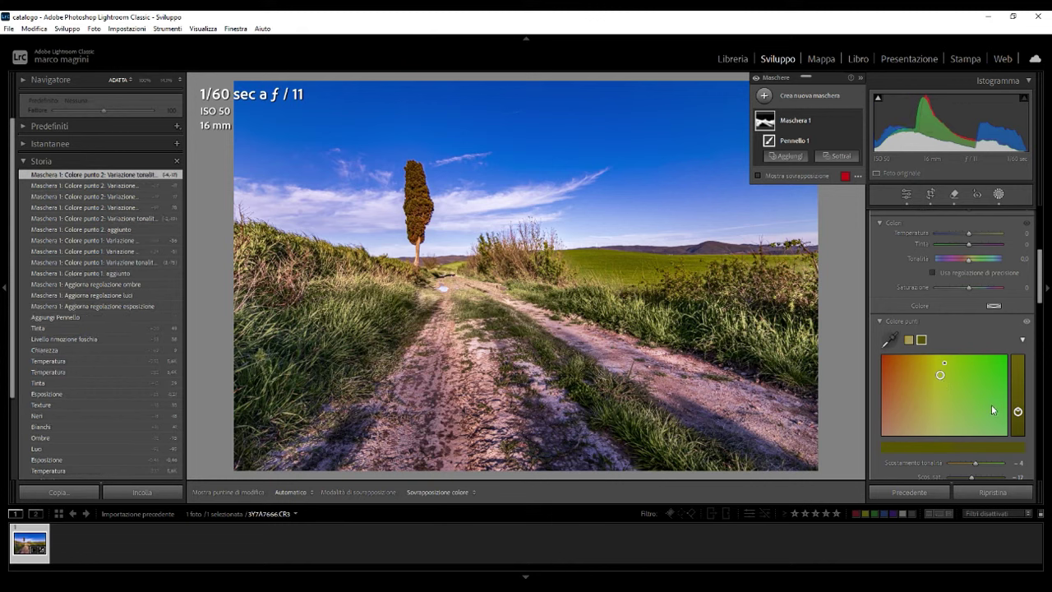
click(906, 193)
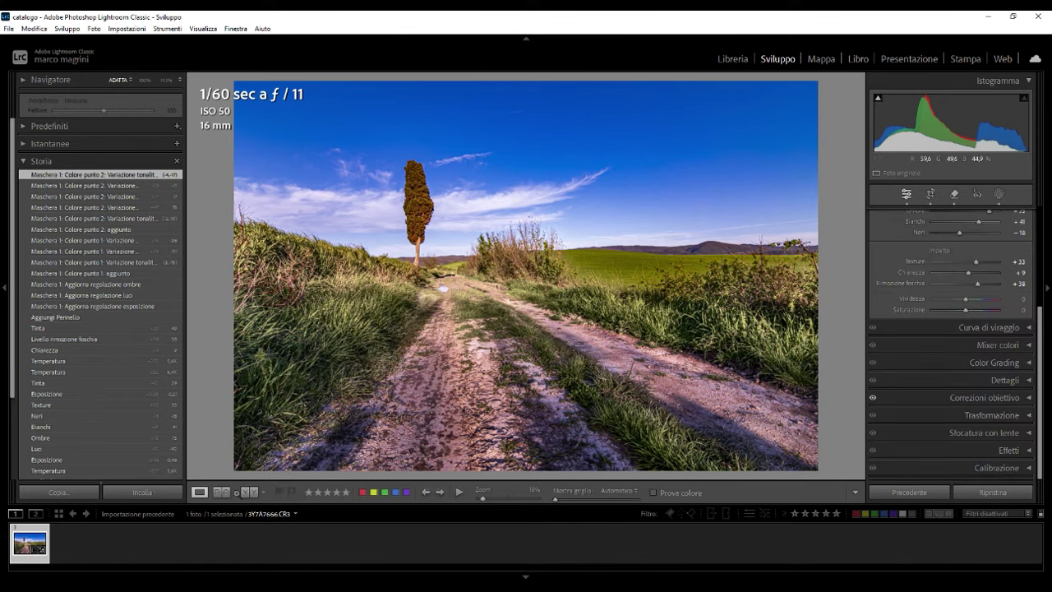
click(249, 492)
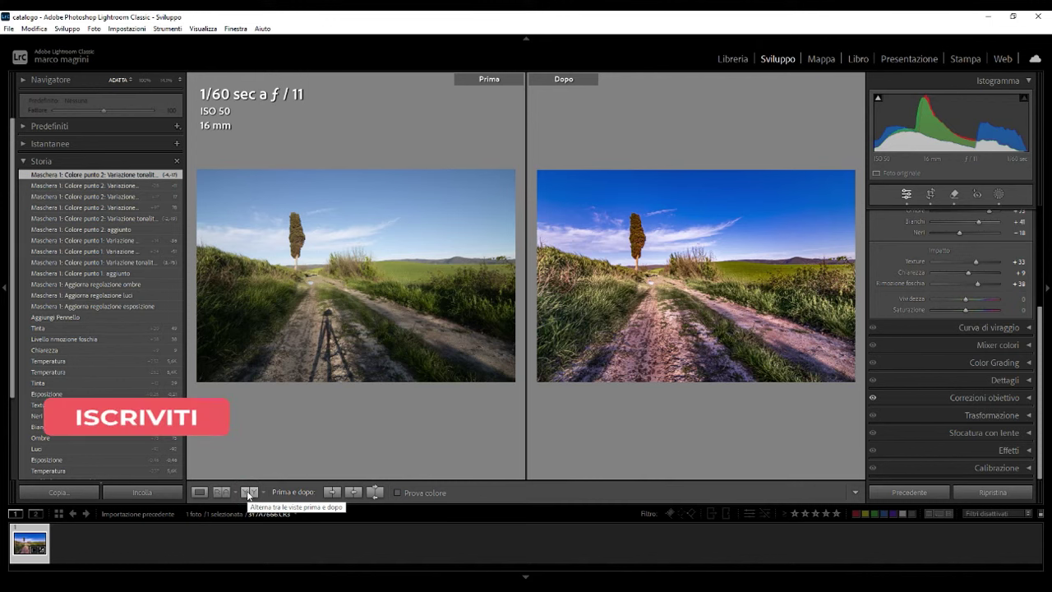
click(206, 493)
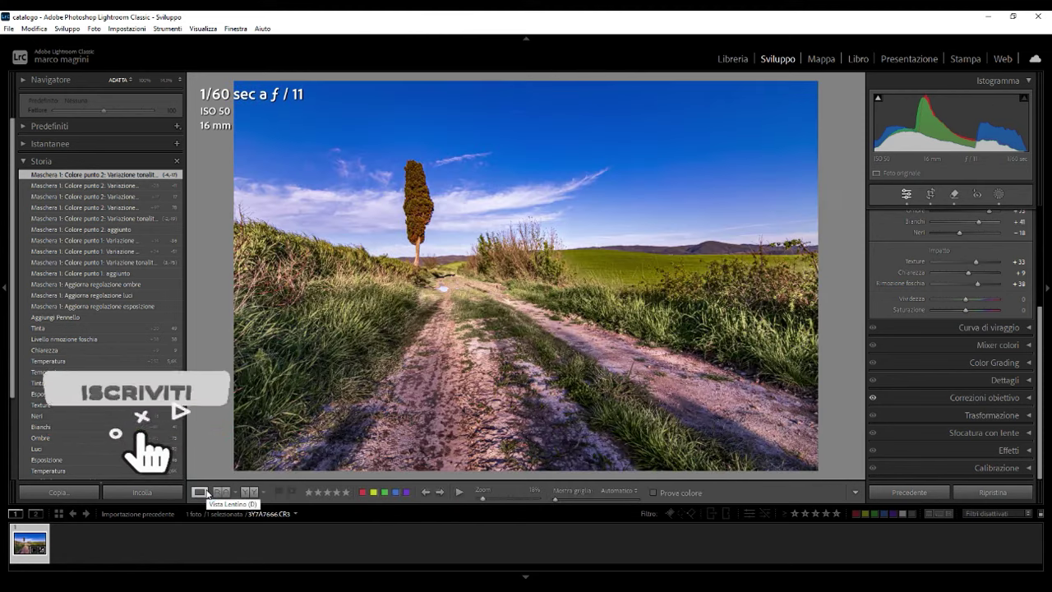